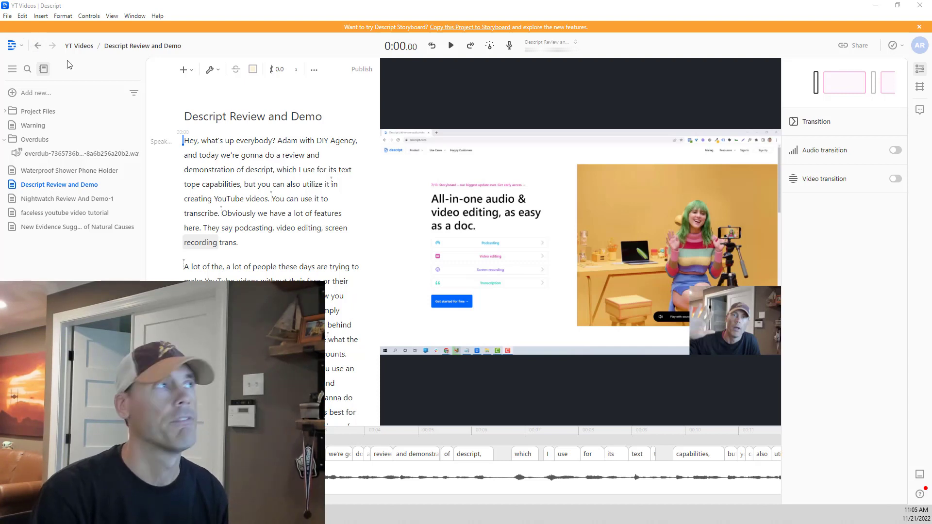
# Create a new empty composition named Untitled in the YT Videos project
pyautogui.click(35, 95)
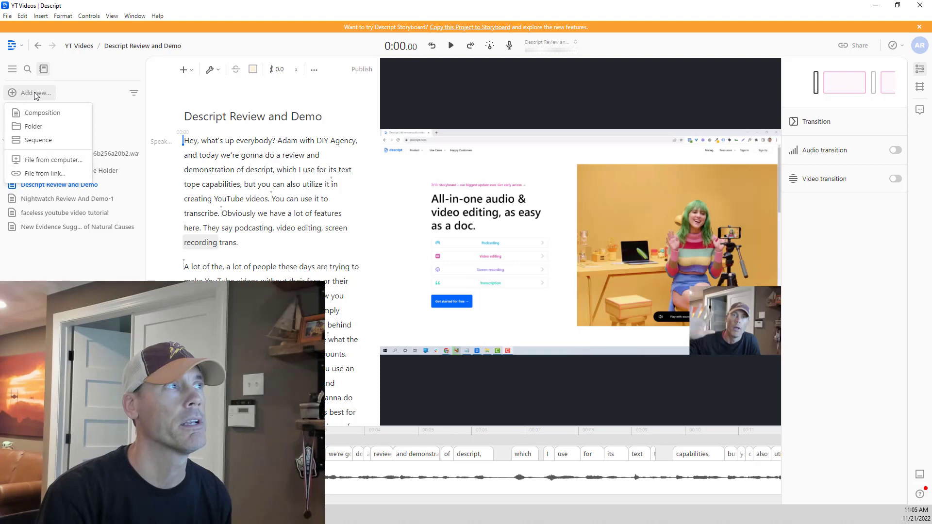
pyautogui.click(37, 113)
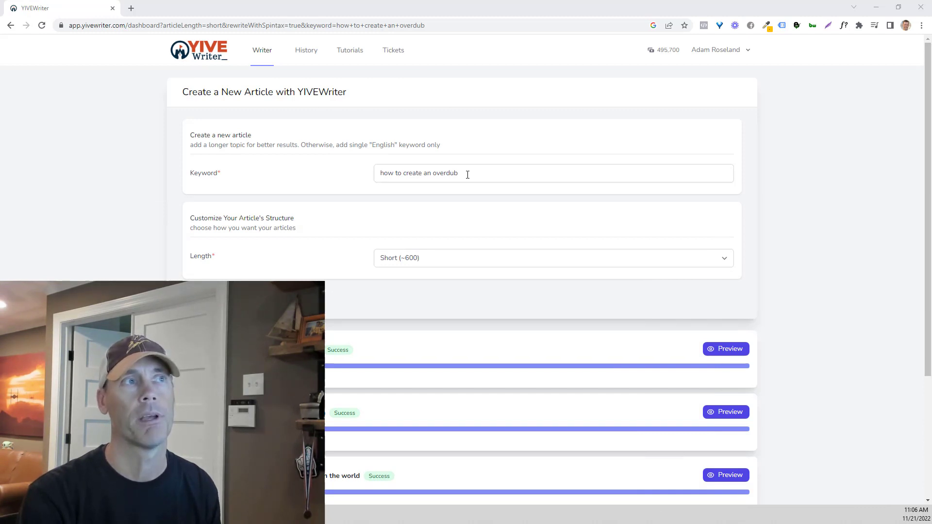
# Generate a short article for the keyword 'how to create an overdub'
pyautogui.click(483, 175)
pyautogui.click(237, 297)
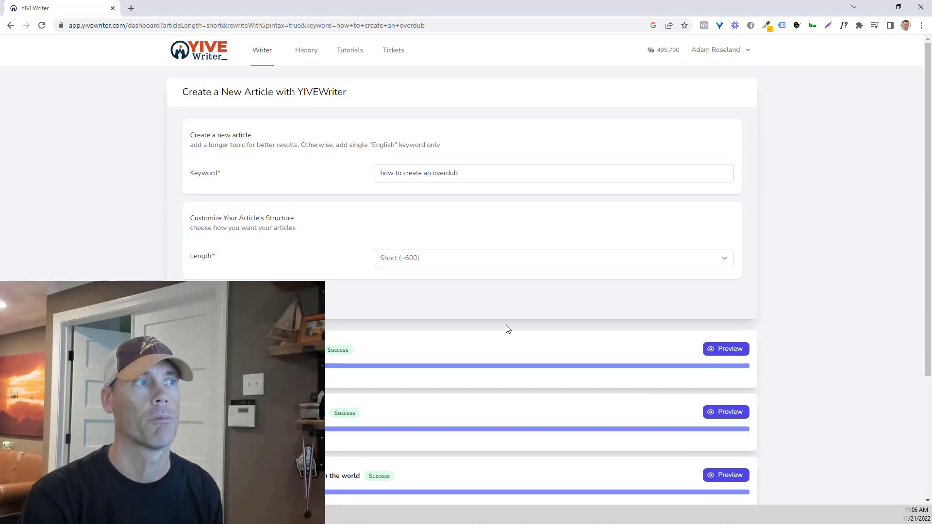
pyautogui.scroll(-3, 655, 340)
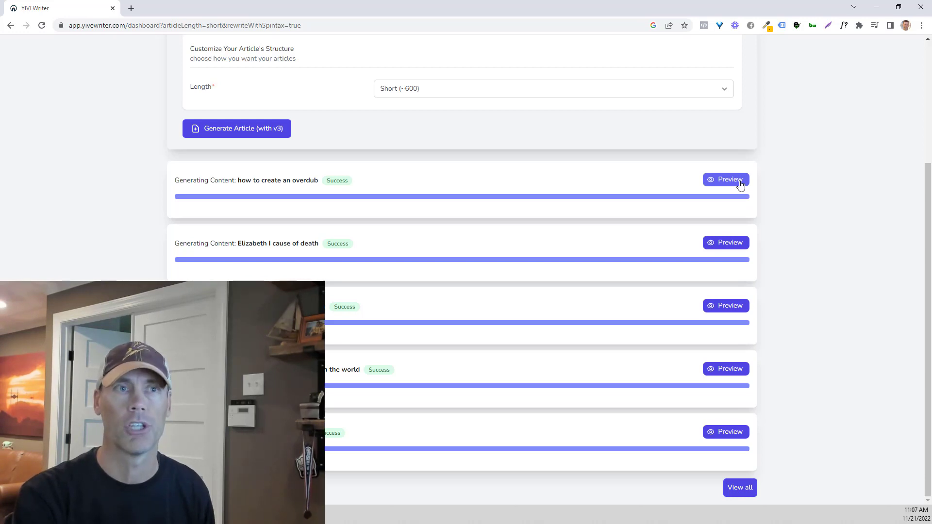
# Open the finished 'How to create an overdub in your home studio' article and copy its full text
pyautogui.click(740, 185)
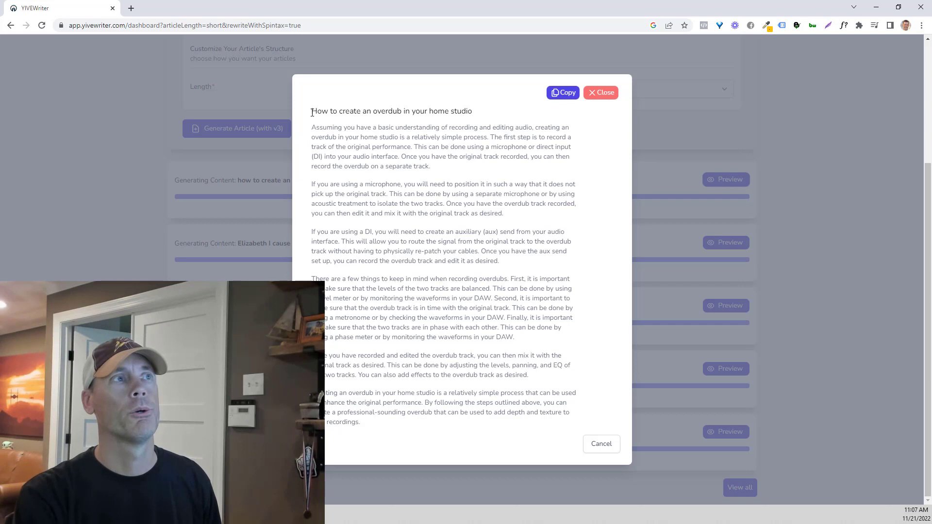
pyautogui.moveTo(312, 112); pyautogui.dragTo(479, 438)
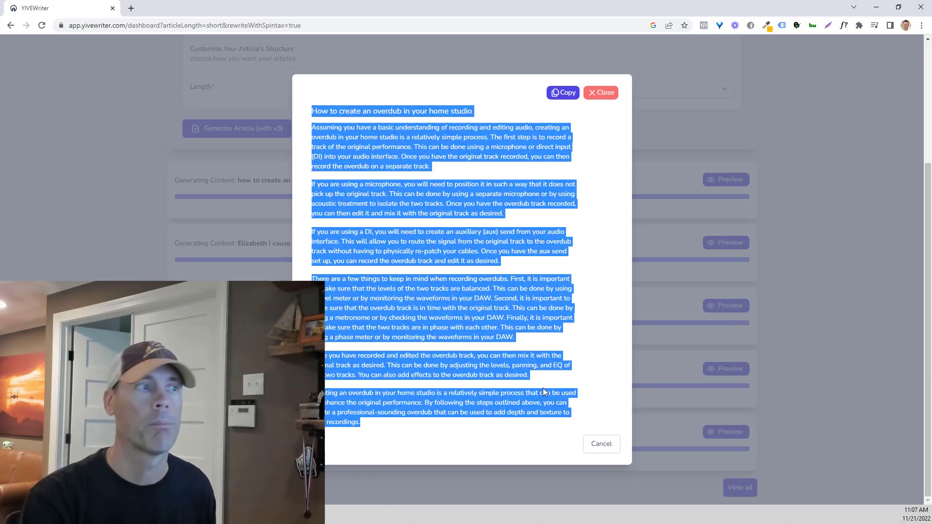
pyautogui.hotkey('alt', 'Tab')
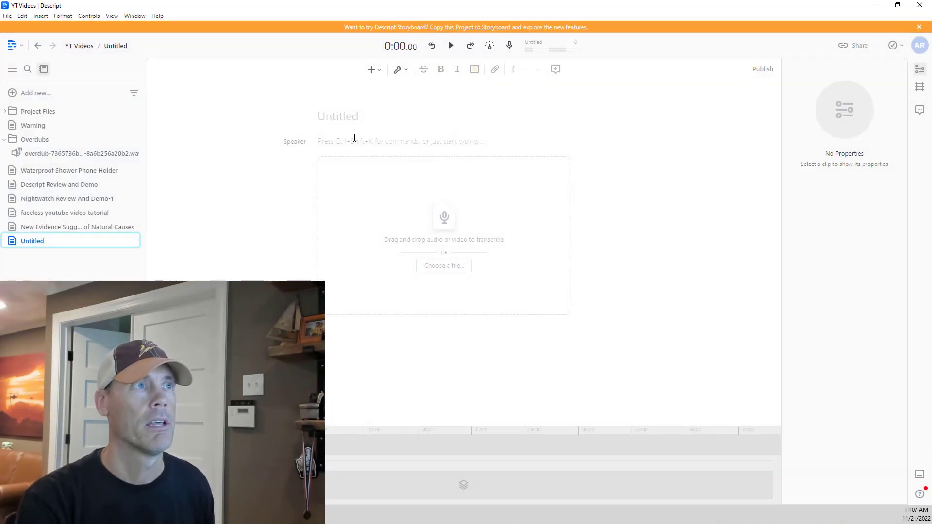
# Paste the overdub article into the Untitled composition and open the title paragraph's speaker list
pyautogui.hotkey('ctrl', 'v')
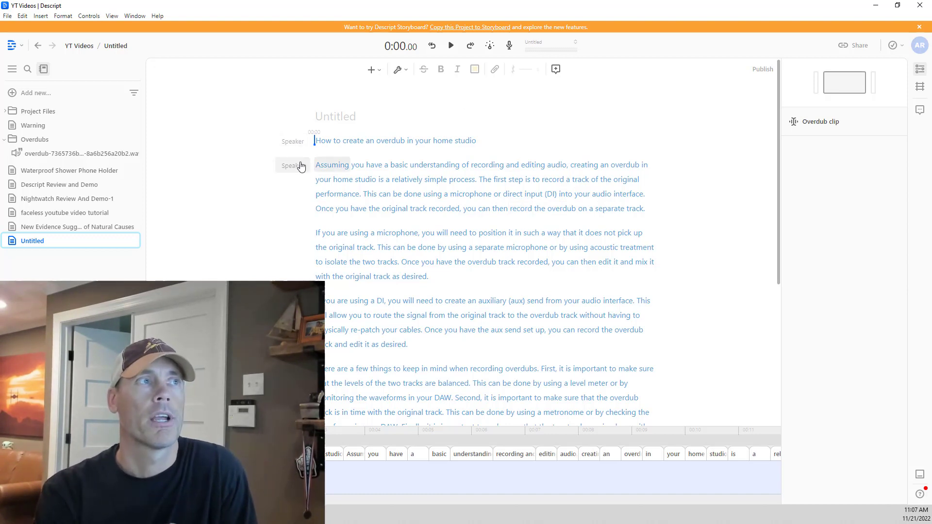
pyautogui.click(294, 142)
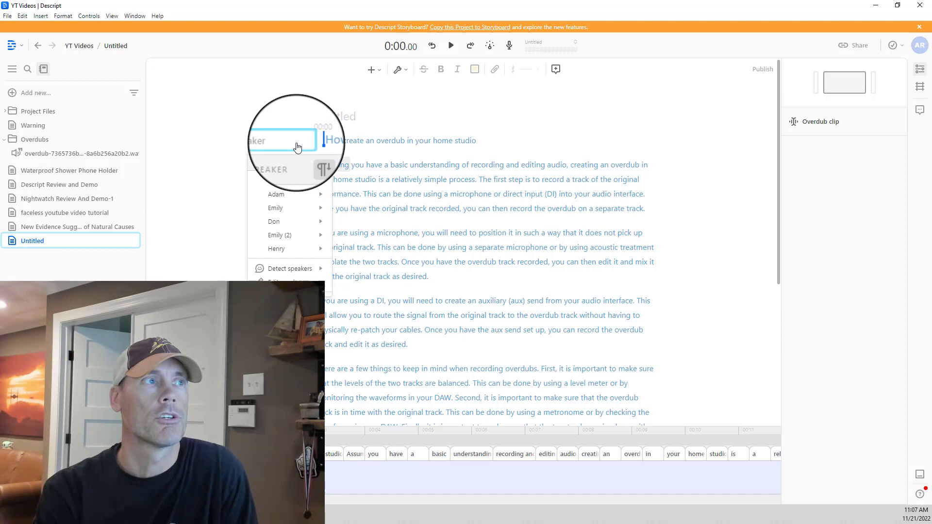
pyautogui.moveTo(284, 198)
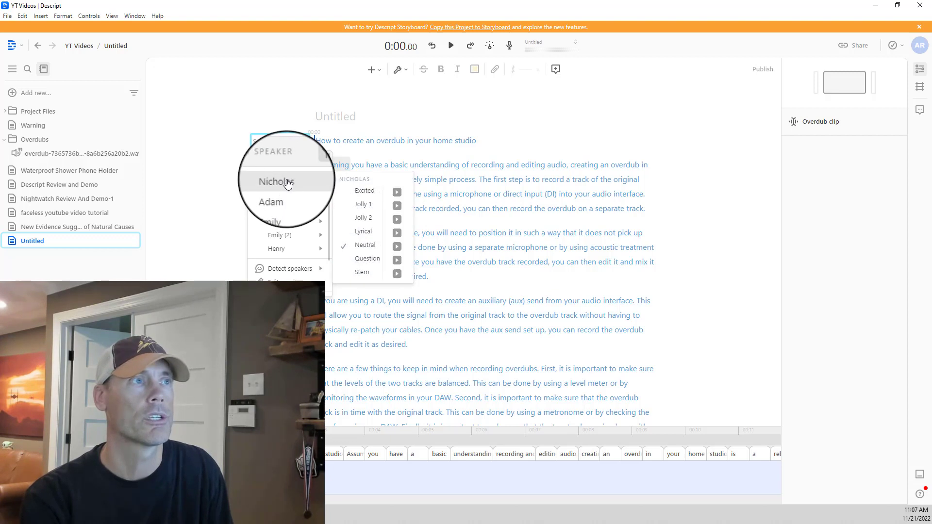
pyautogui.scroll(-1, 288, 183)
pyautogui.moveTo(284, 228)
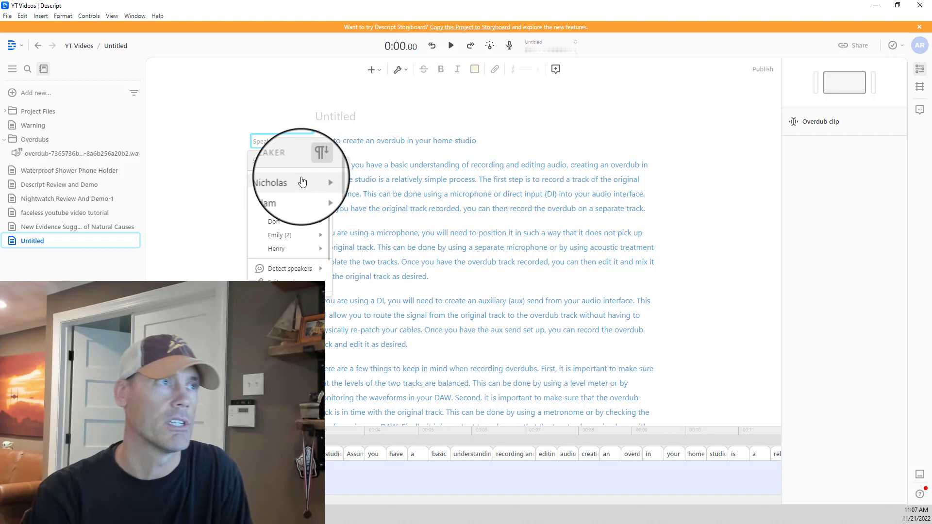
pyautogui.click(397, 193)
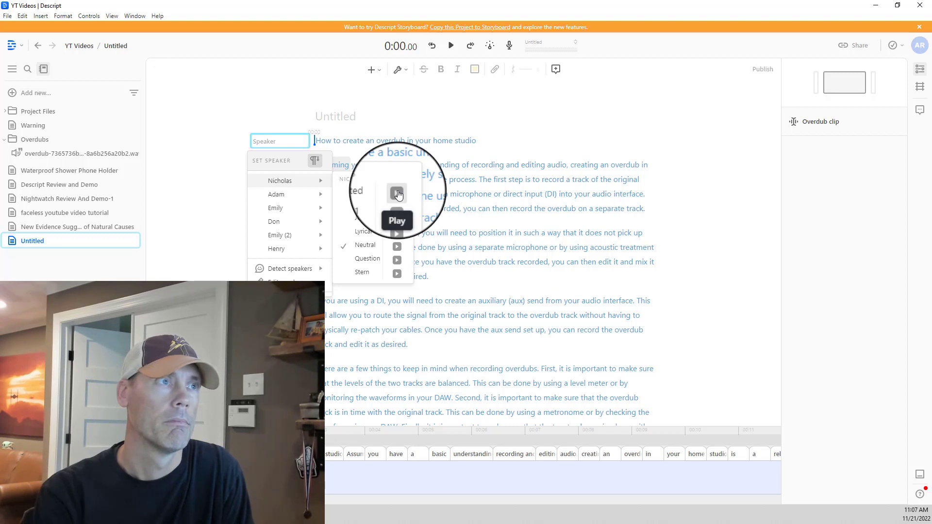
pyautogui.click(397, 207)
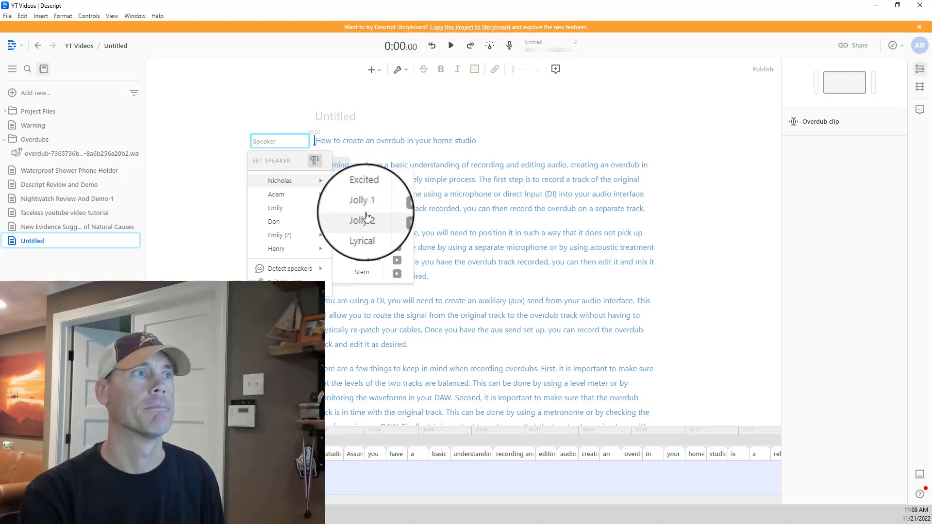
pyautogui.moveTo(309, 209)
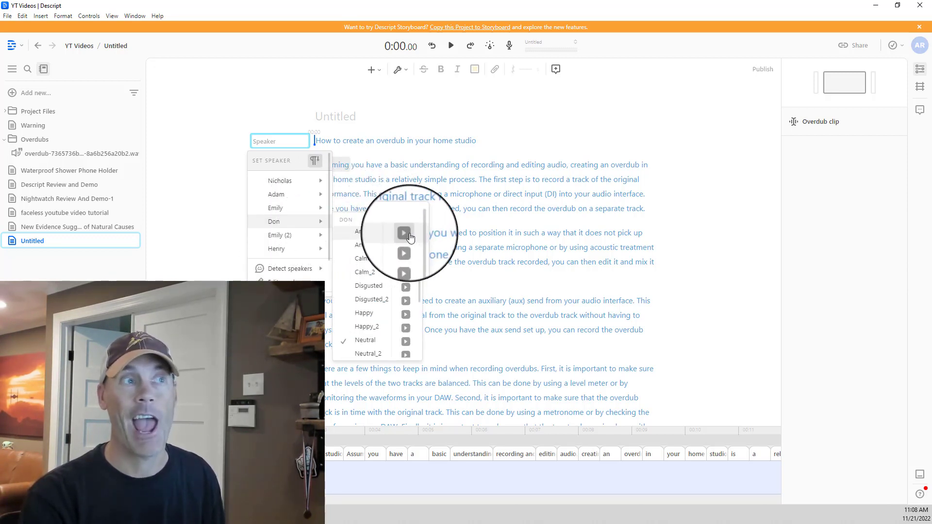
pyautogui.click(405, 235)
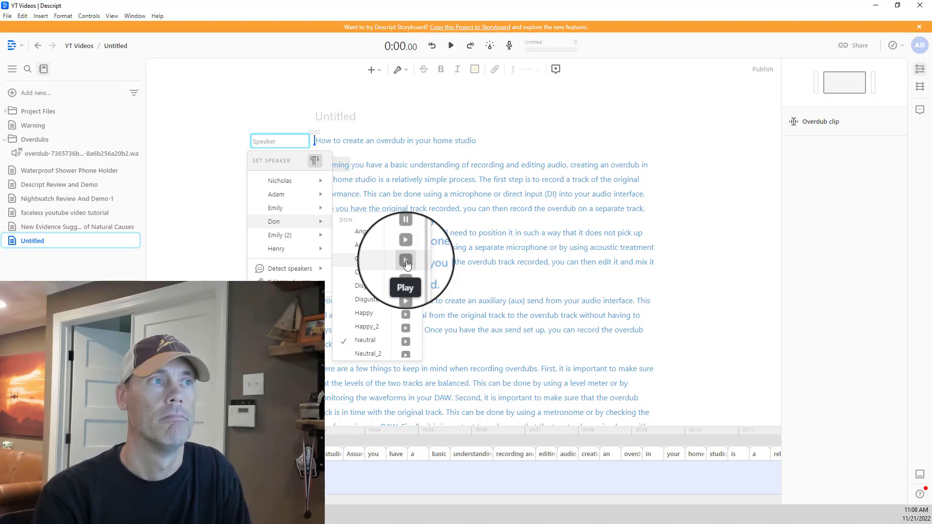
pyautogui.click(407, 264)
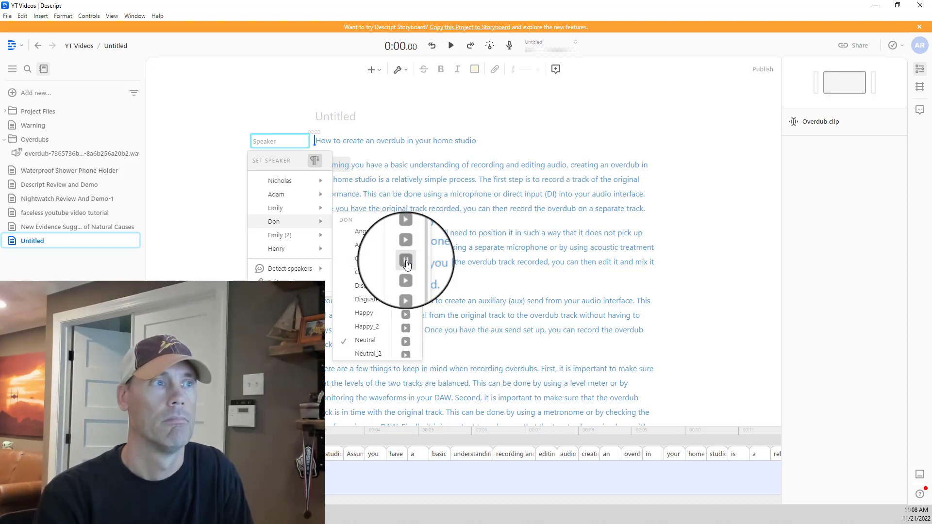
pyautogui.click(406, 319)
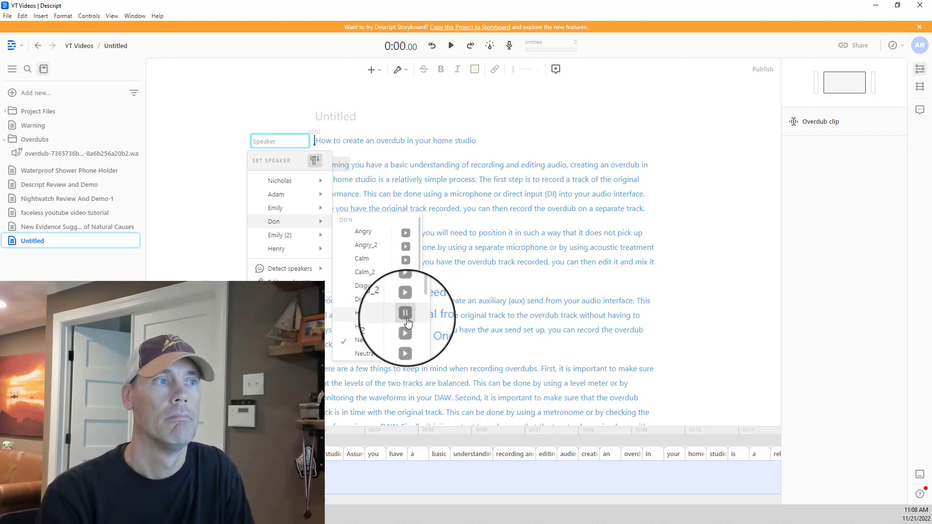
pyautogui.scroll(-3, 407, 323)
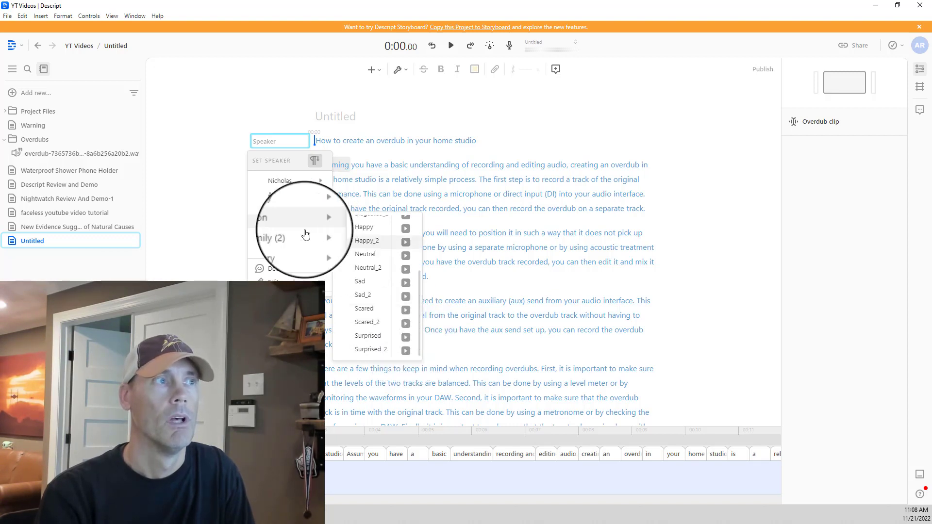
pyautogui.moveTo(291, 236)
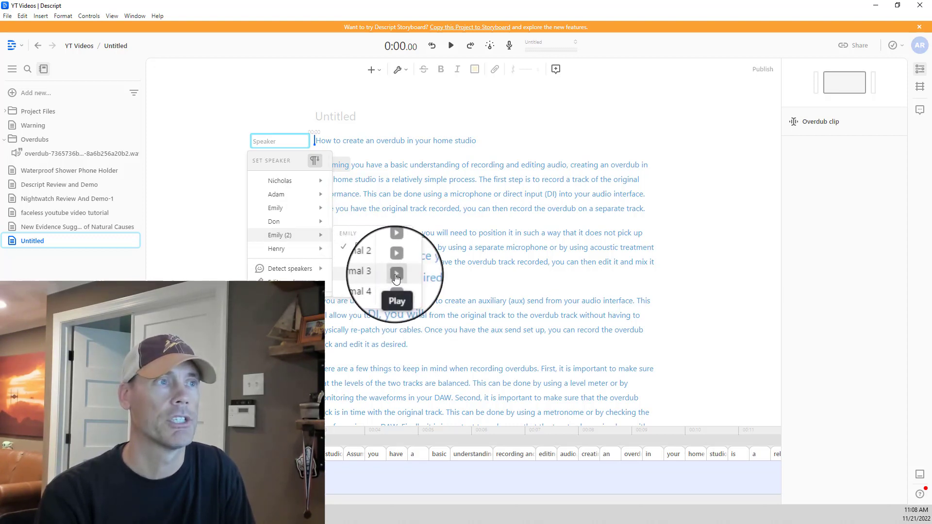
pyautogui.click(397, 274)
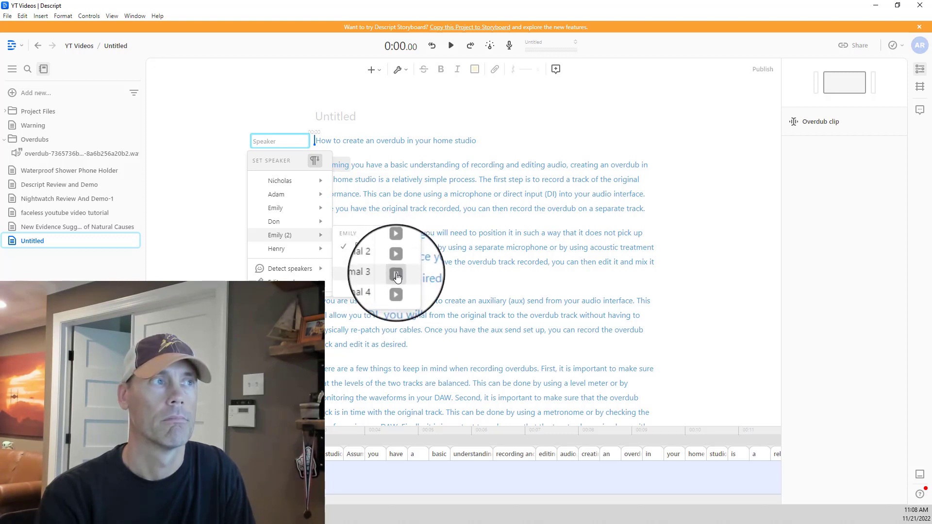
pyautogui.moveTo(288, 196)
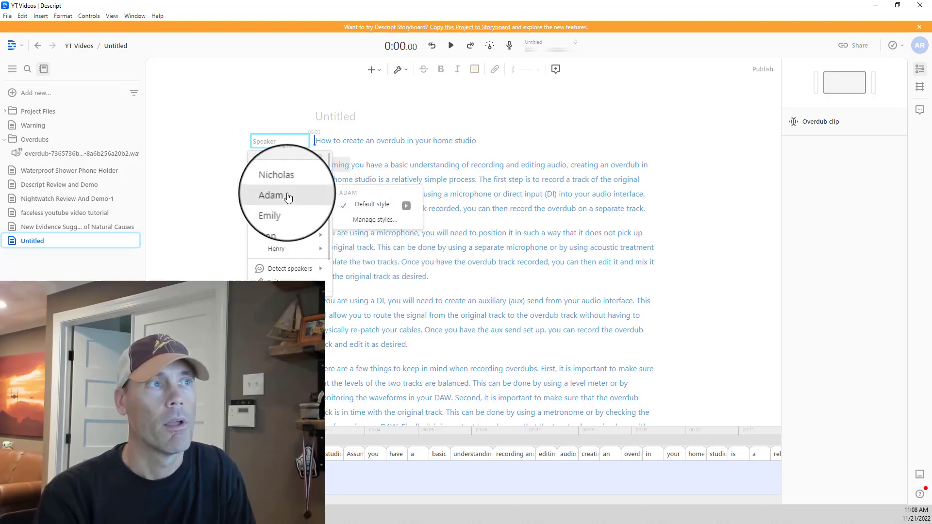
pyautogui.click(406, 206)
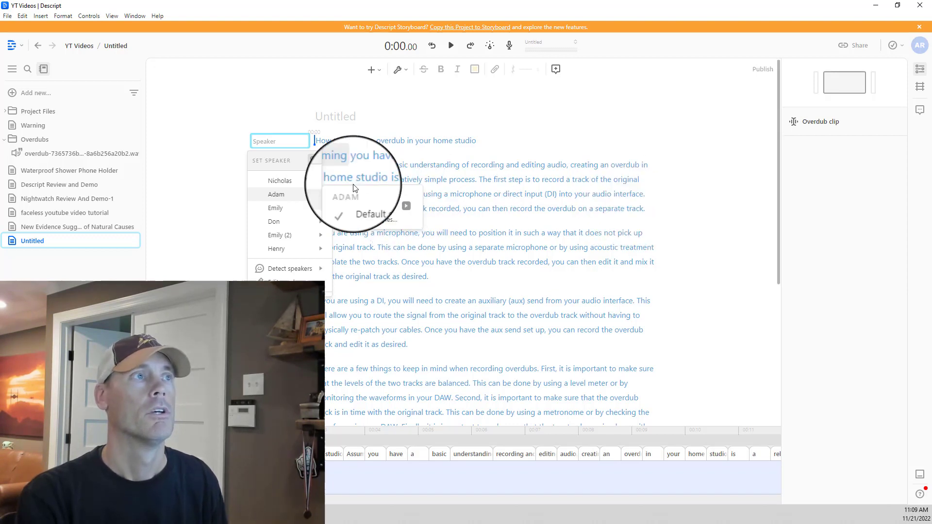
pyautogui.click(687, 194)
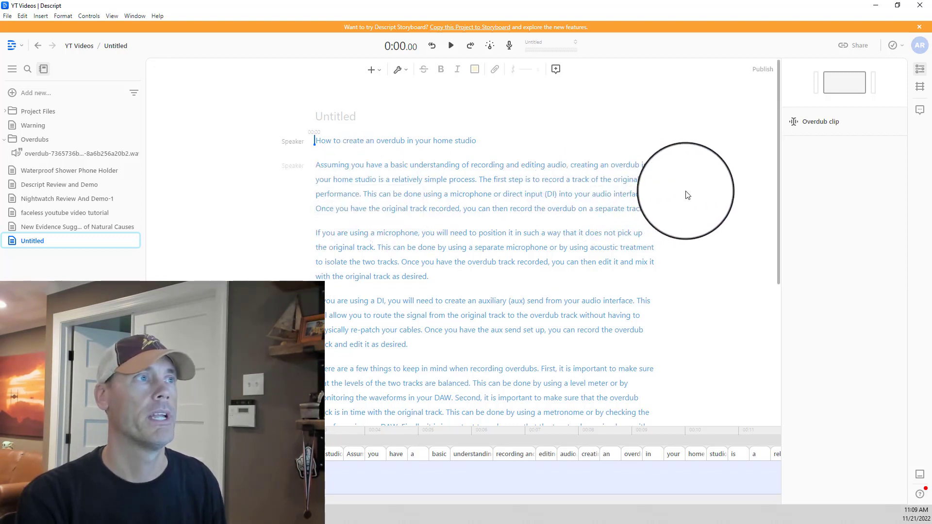
# Assign Nicholas's Neutral voice to the first body paragraph
pyautogui.click(304, 168)
pyautogui.moveTo(318, 206)
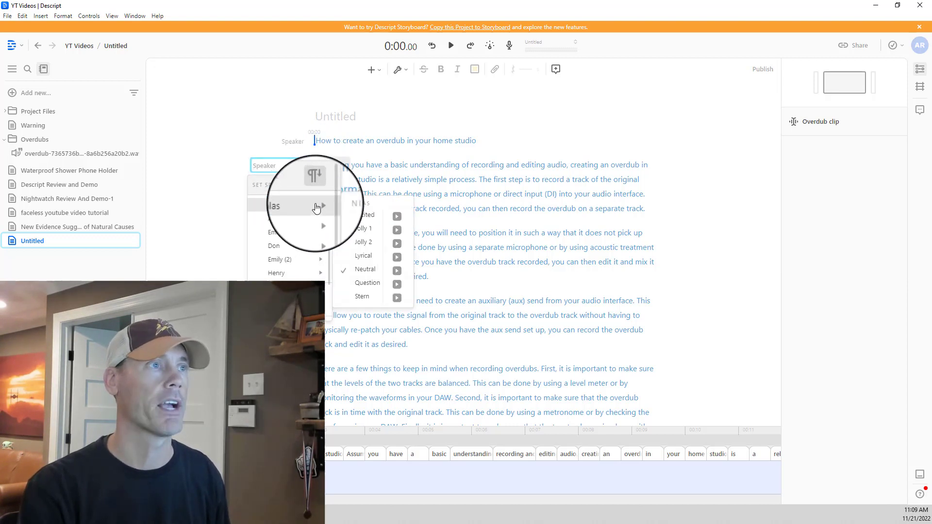
pyautogui.click(375, 272)
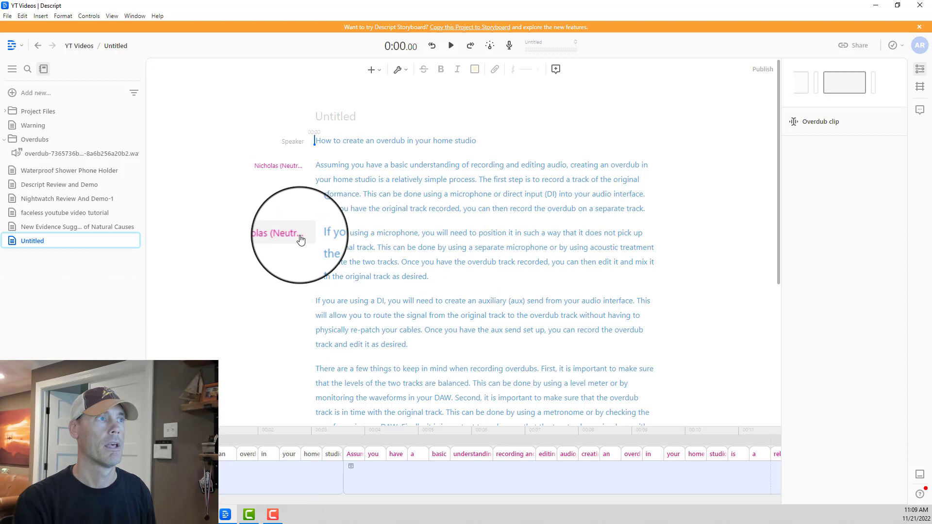
# Preview Adam's default voice and assign Adam to the second paragraph
pyautogui.click(294, 234)
pyautogui.moveTo(297, 290)
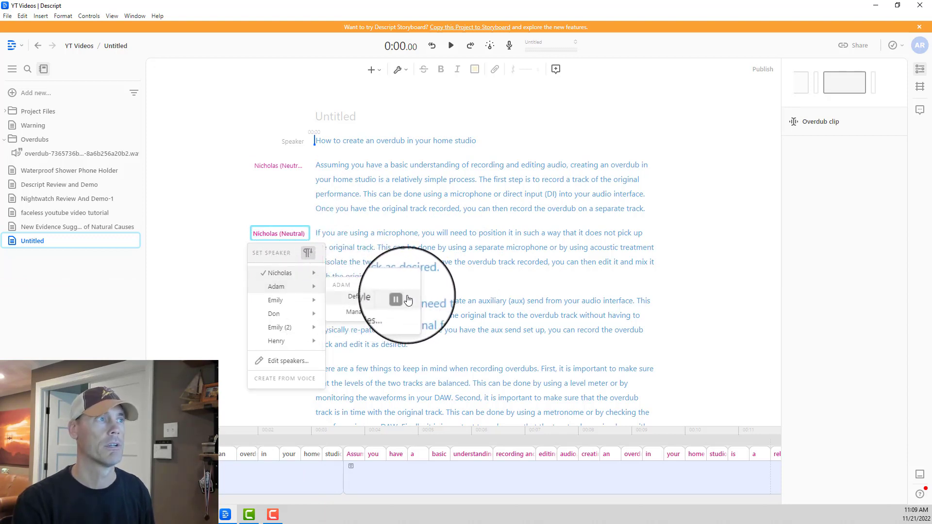
pyautogui.click(400, 299)
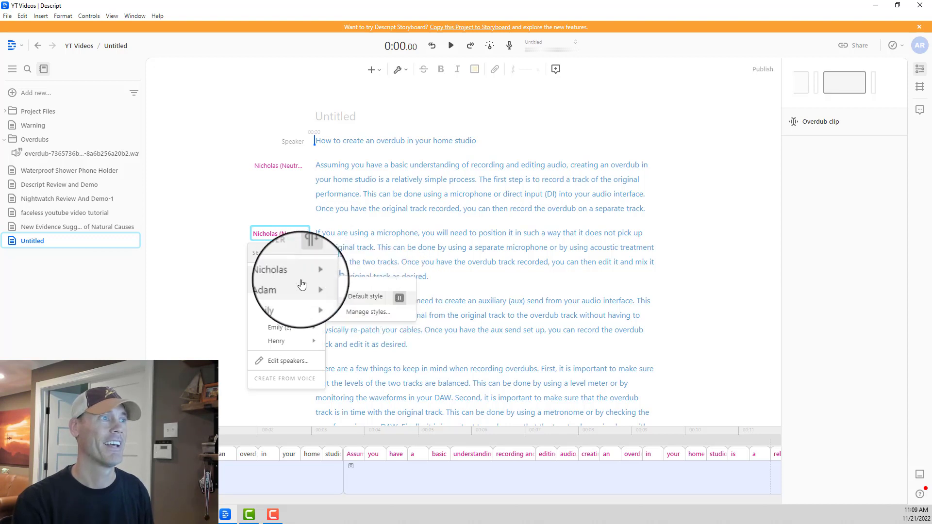
pyautogui.click(361, 296)
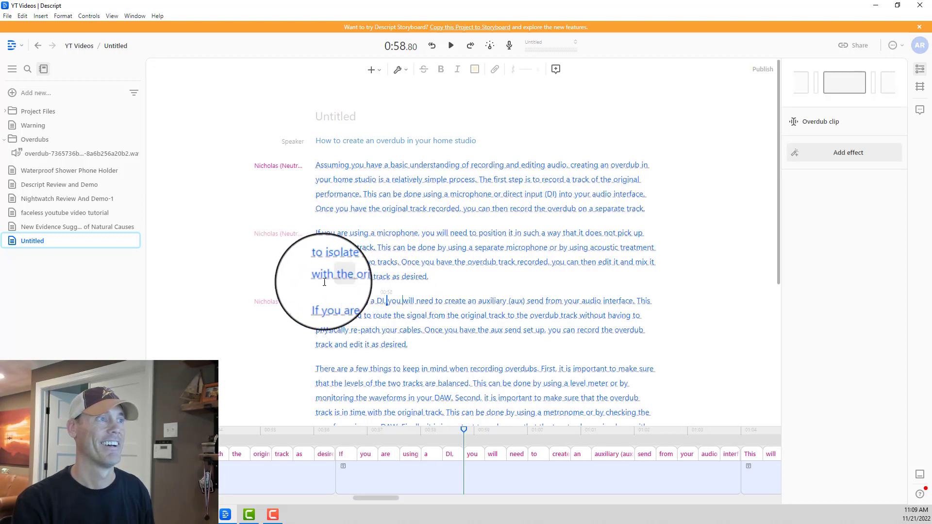
pyautogui.click(291, 237)
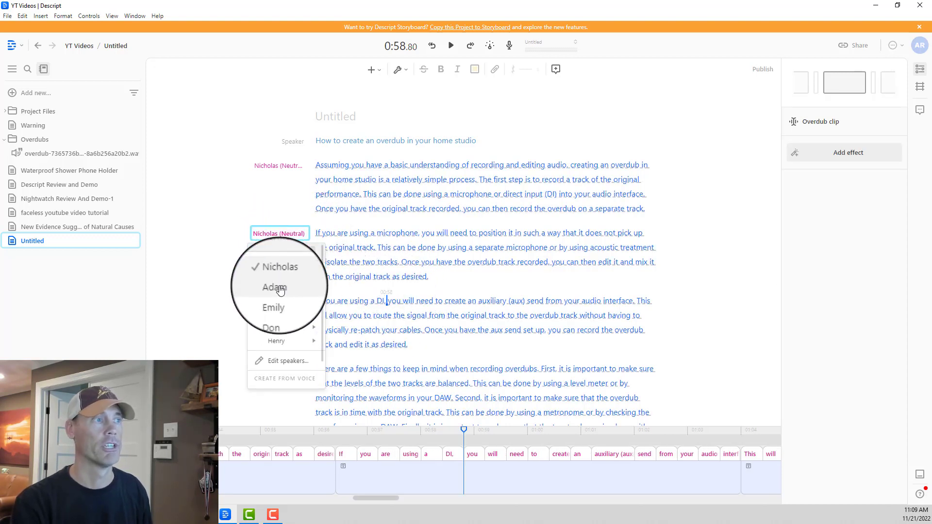
pyautogui.click(274, 289)
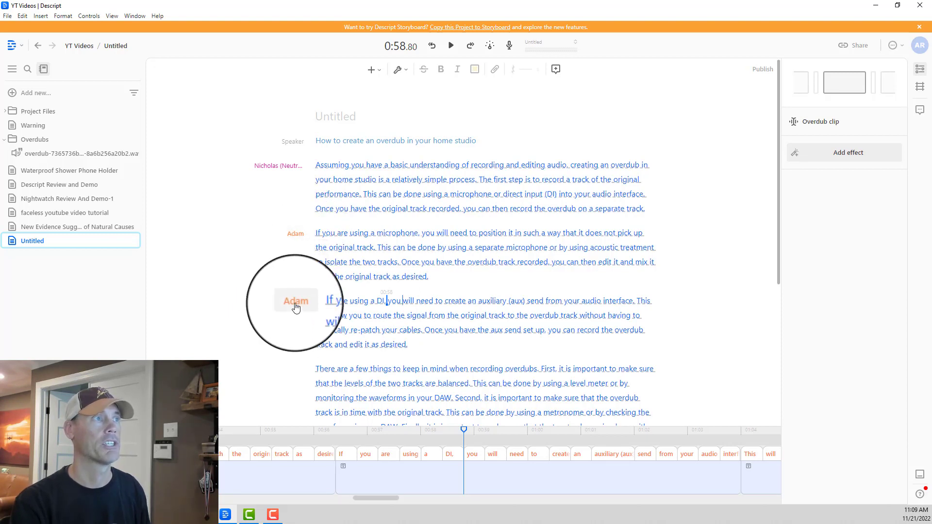
# Assign Don to voice the third paragraph
pyautogui.click(297, 305)
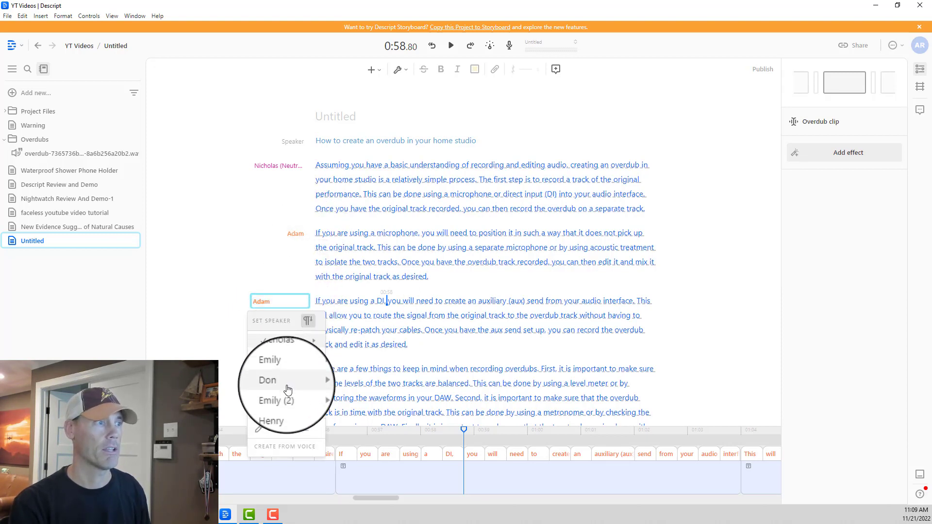
pyautogui.moveTo(301, 409)
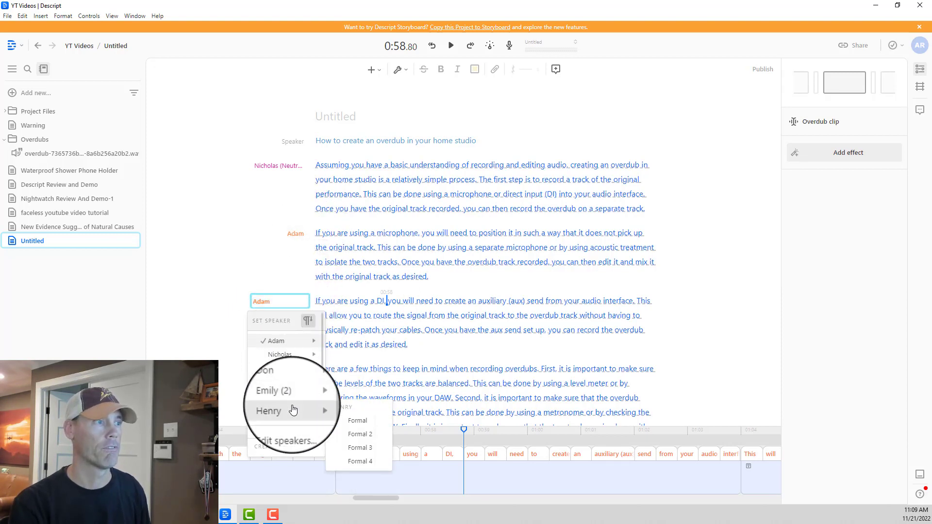
pyautogui.click(311, 383)
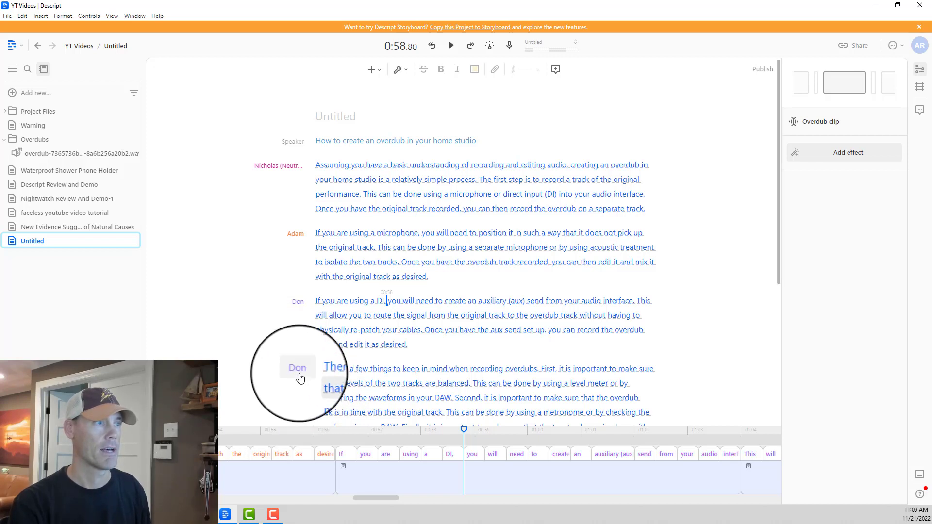
pyautogui.click(298, 302)
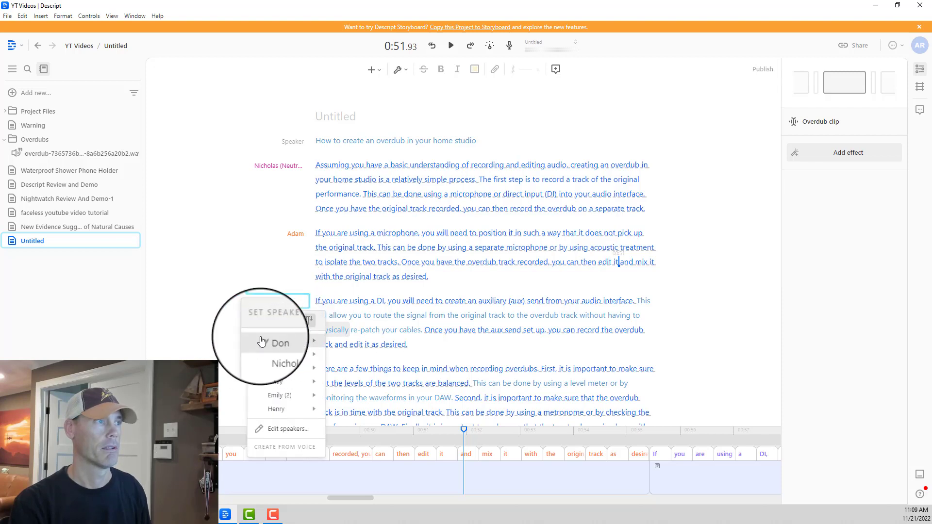
pyautogui.click(243, 318)
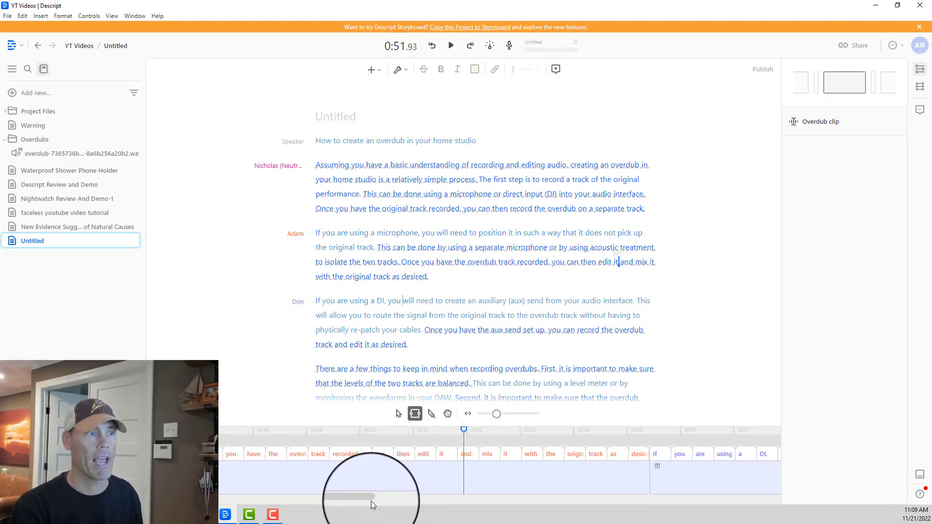
# Let the Nicholas, Adam and Don clips render waveforms, then return to the script's start
pyautogui.moveTo(359, 499); pyautogui.dragTo(167, 497)
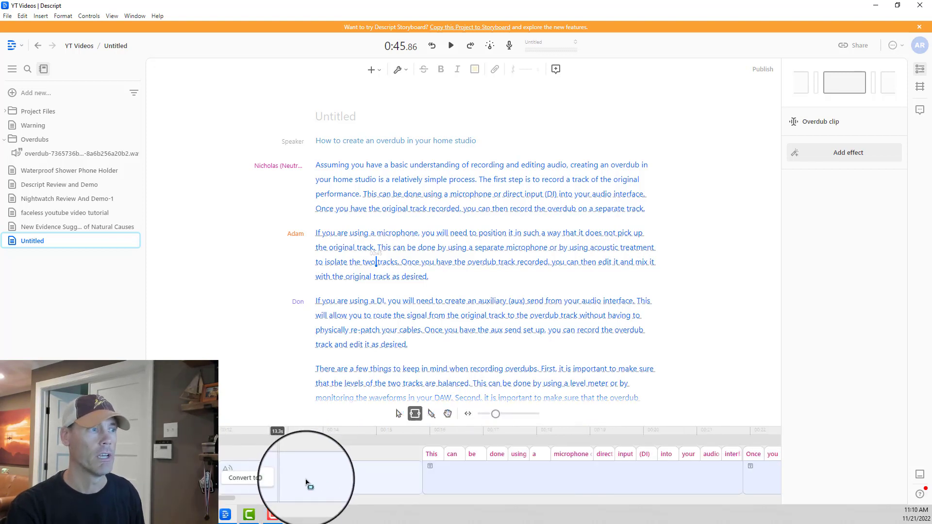
pyautogui.click(402, 301)
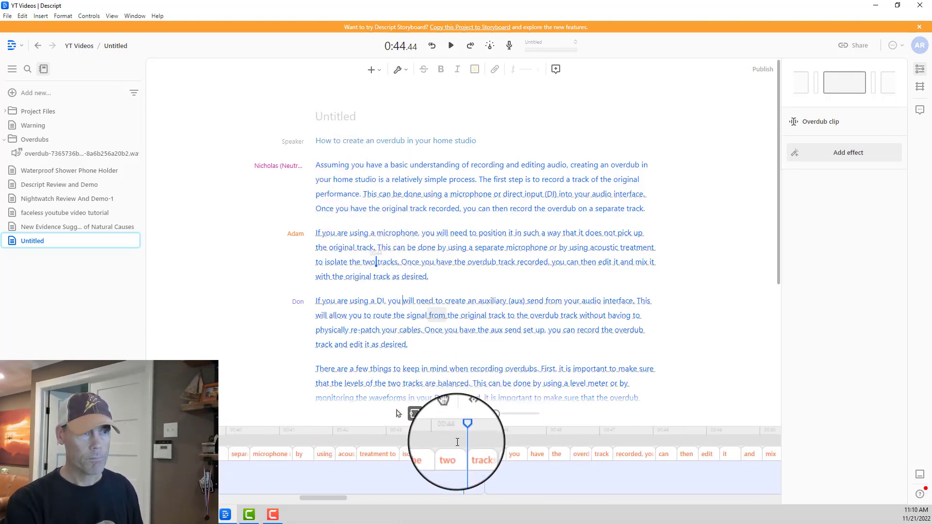
pyautogui.press('Up')
pyautogui.press('Up')
pyautogui.press('Up')
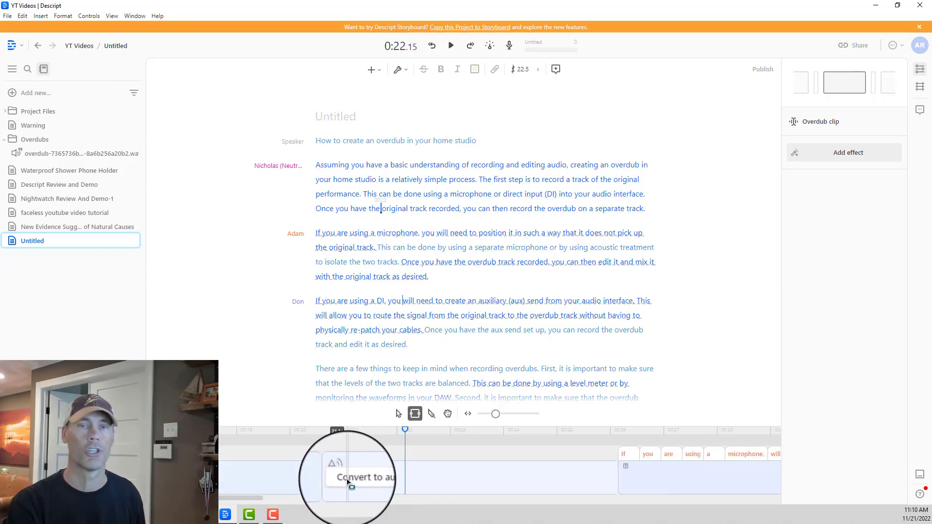
pyautogui.press('Up')
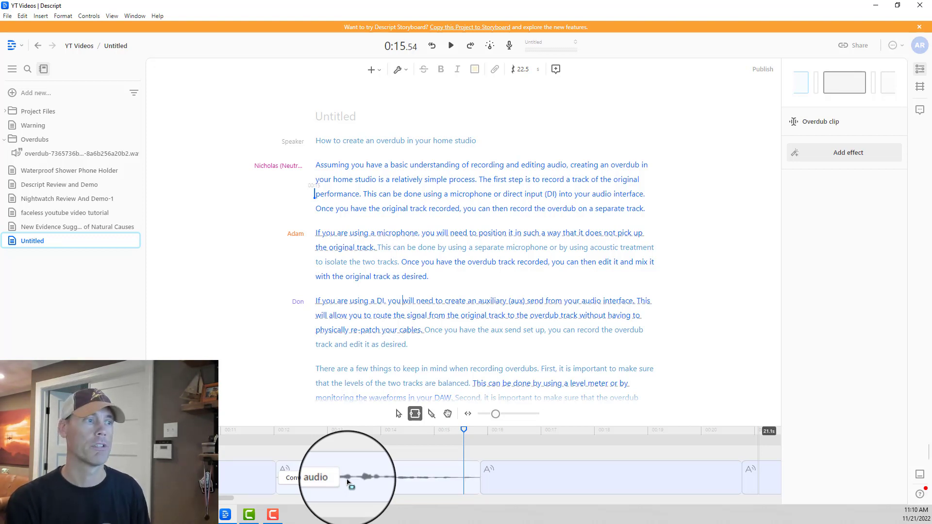
pyautogui.click(348, 482)
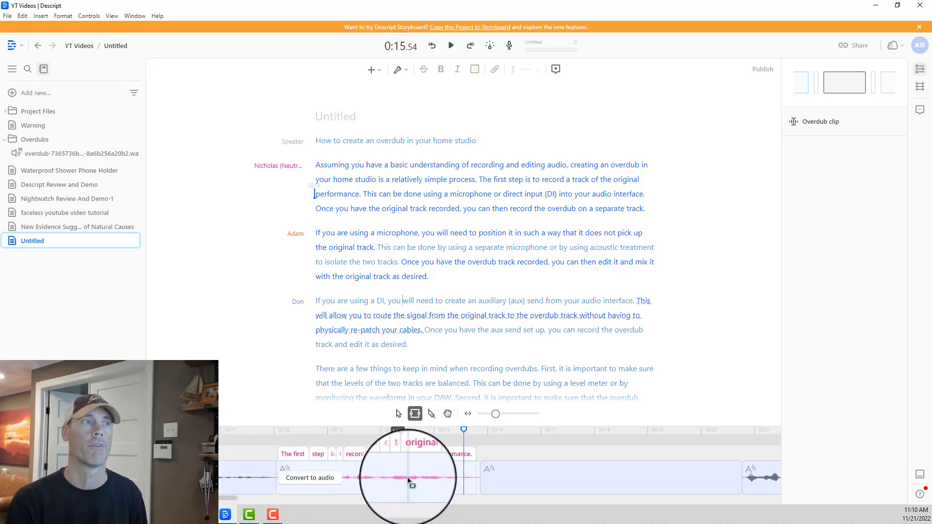
pyautogui.press('Up')
pyautogui.press('Up')
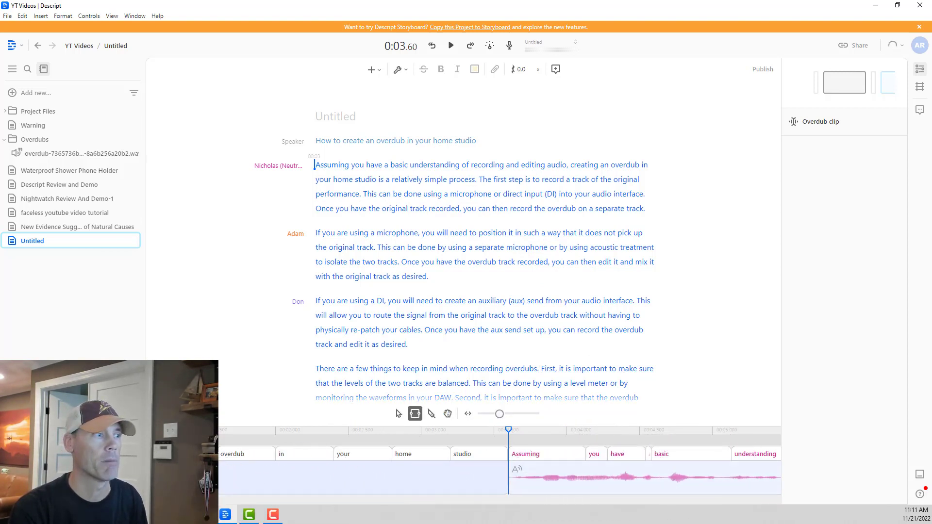
pyautogui.hscroll(10, 273, 502)
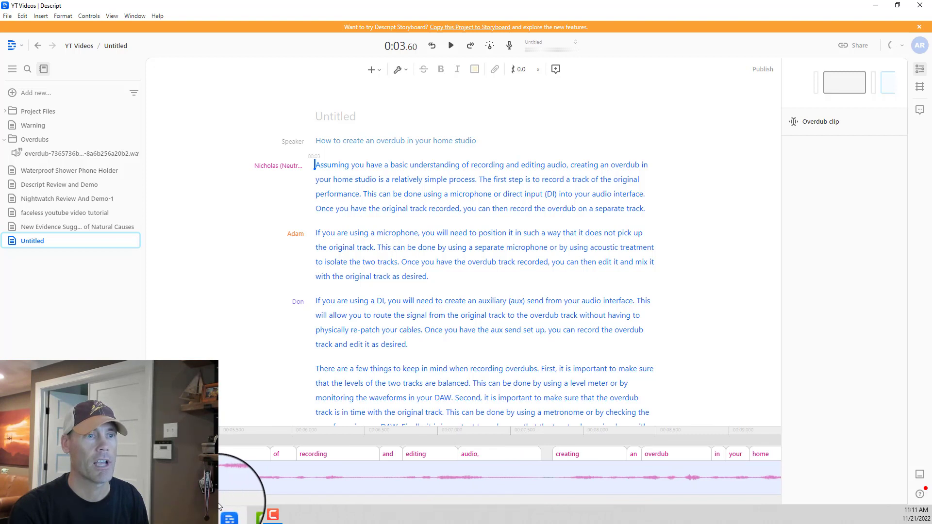
pyautogui.hscroll(9, 381, 504)
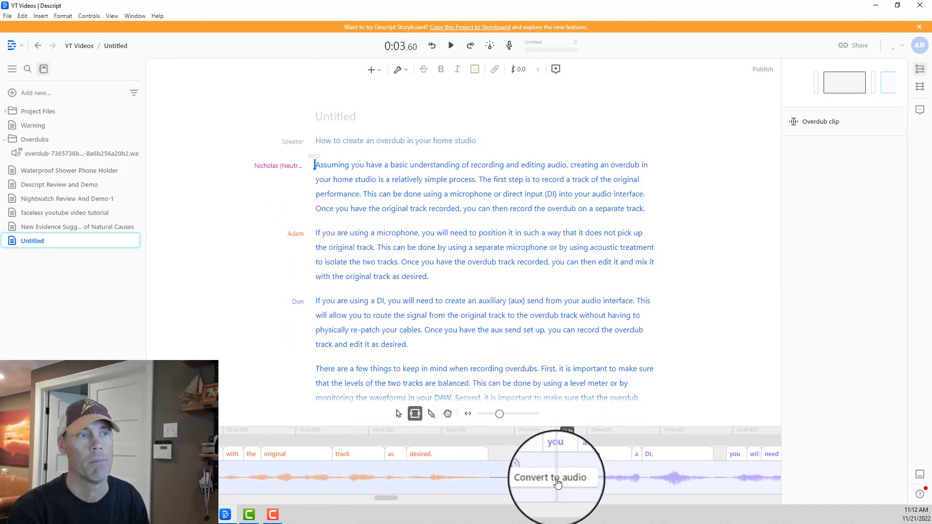
pyautogui.moveTo(386, 499); pyautogui.dragTo(228, 498)
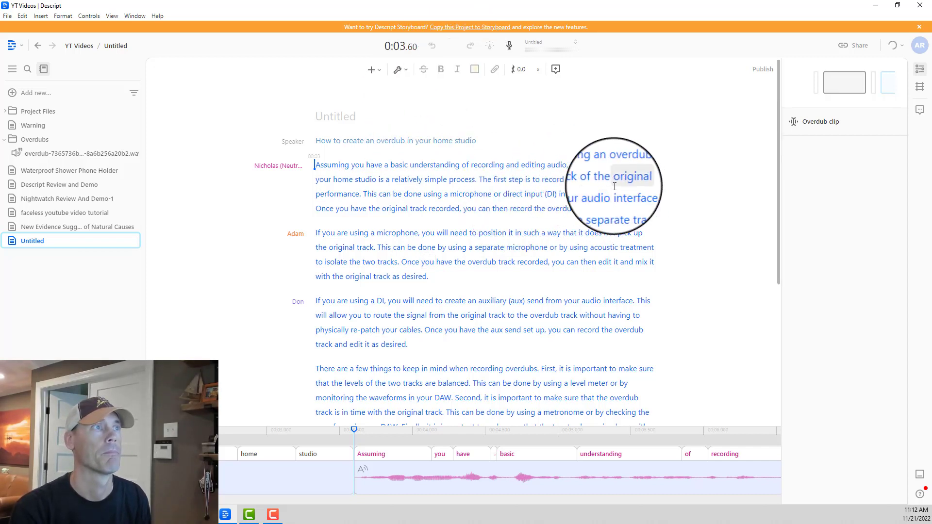
# Play the composition to hear Nicholas, Adam and Don read the article
pyautogui.press('space')
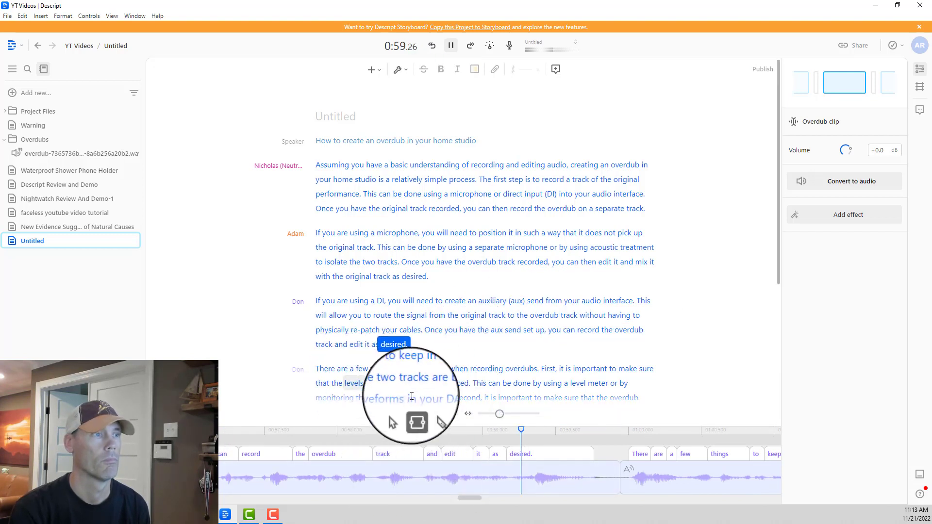
# Pause playback partway through, briefly select and deselect the word (DI), then scroll the script
pyautogui.click(451, 45)
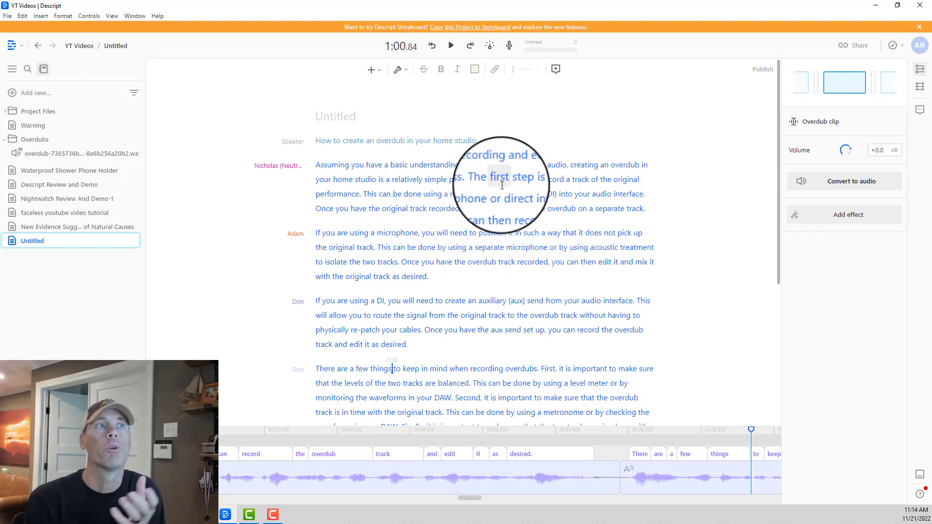
pyautogui.doubleClick(551, 195)
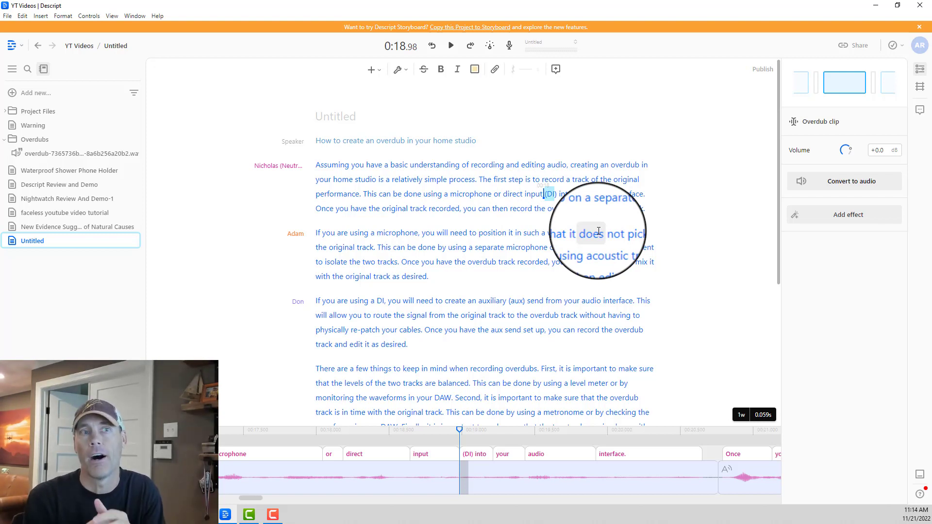
pyautogui.click(549, 195)
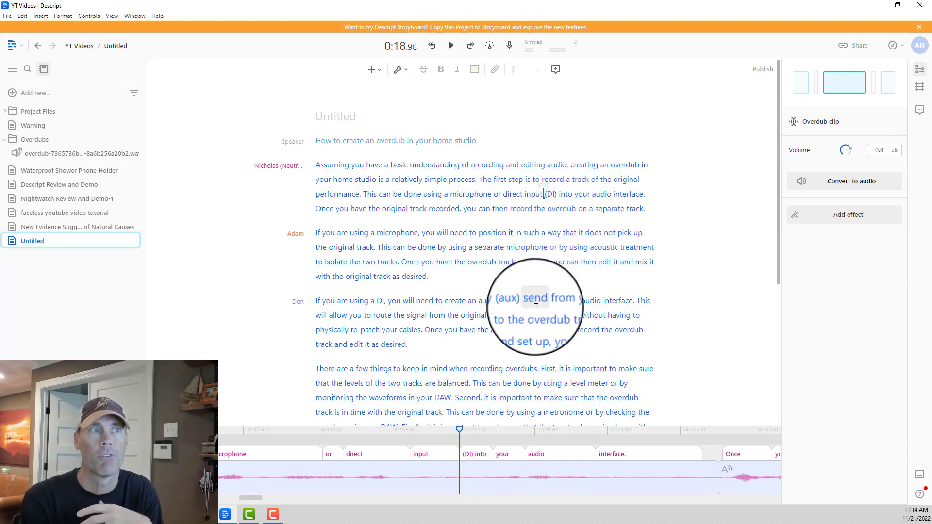
pyautogui.scroll(-1, 580, 275)
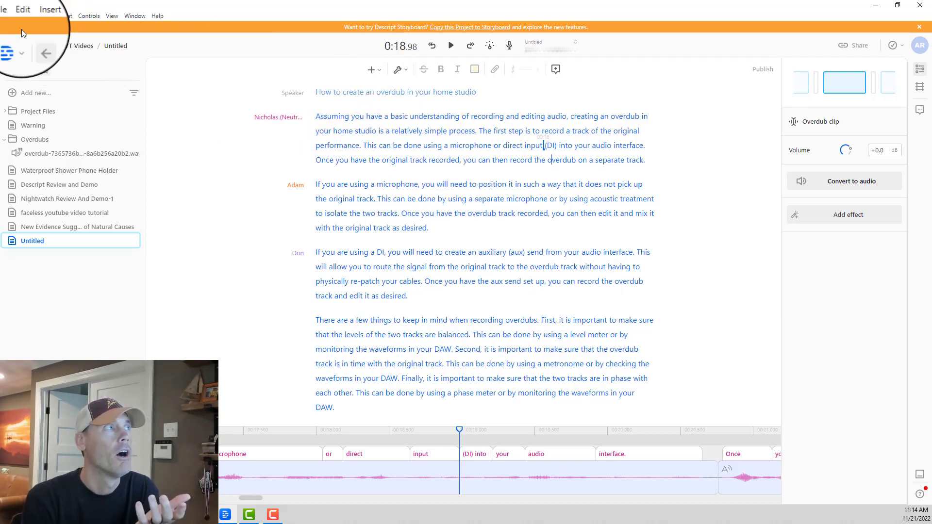
# Open the Publish dialog from File > Composition, leaving Page access on Unlisted
pyautogui.click(10, 16)
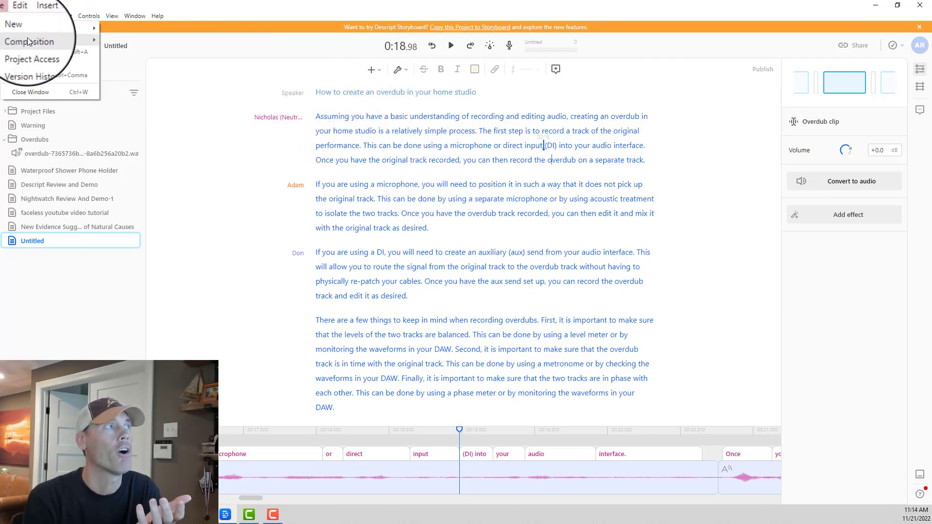
pyautogui.moveTo(43, 40)
pyautogui.click(132, 42)
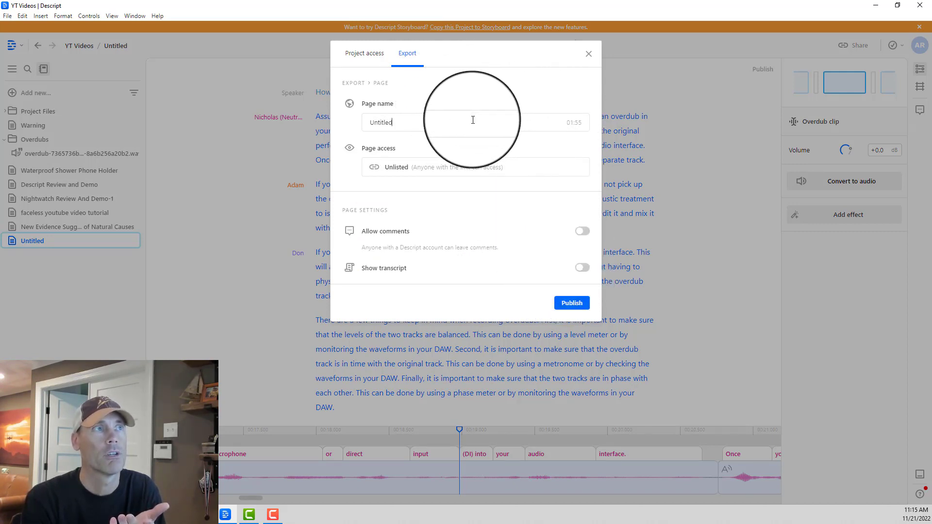
pyautogui.click(468, 168)
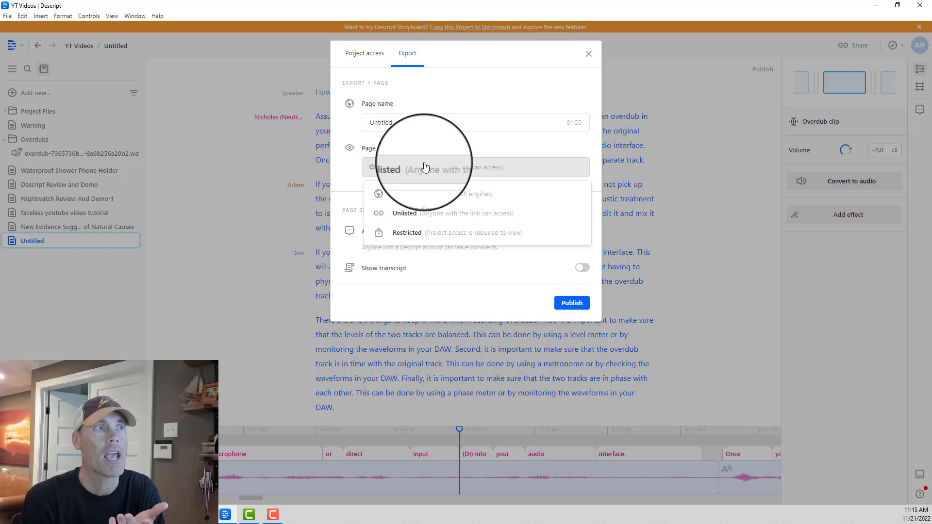
pyautogui.click(420, 173)
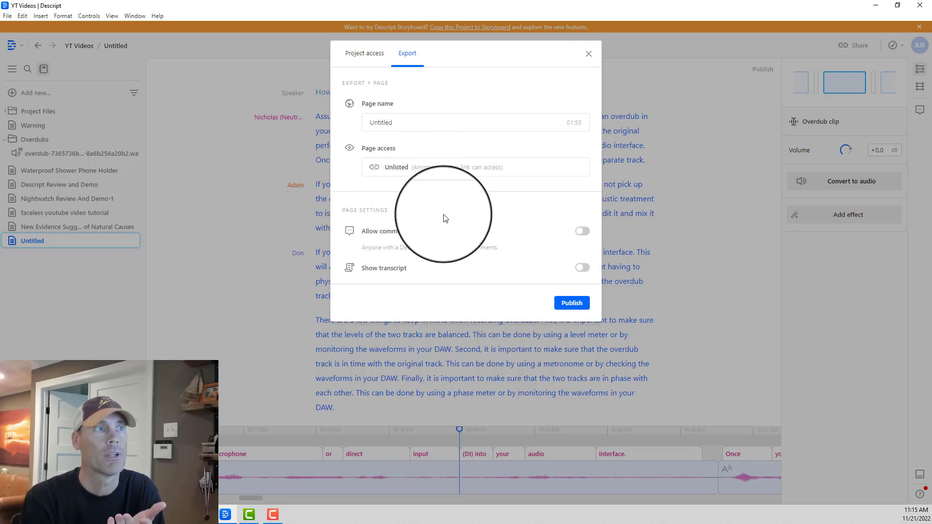
# Show the Export options listing cloud, Text, Subtitles, Audio and Final Cut Pro exports
pyautogui.click(369, 55)
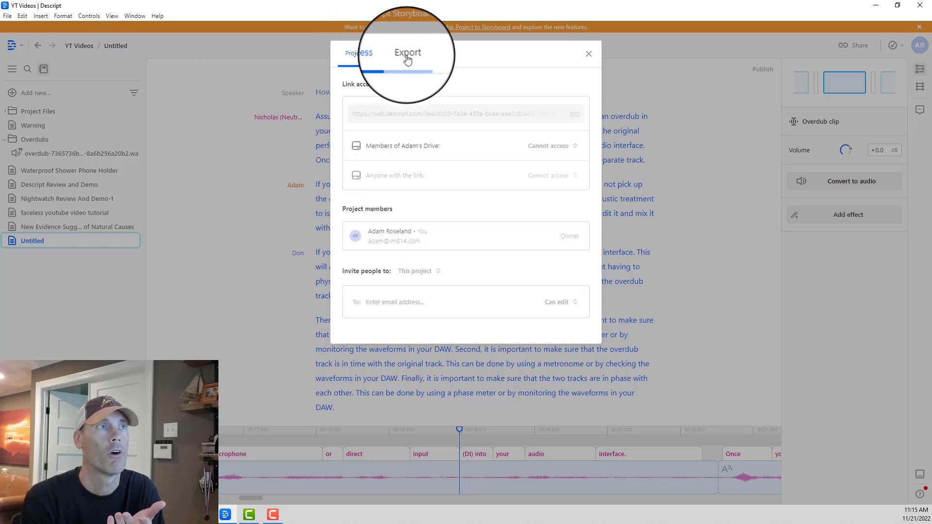
pyautogui.click(407, 54)
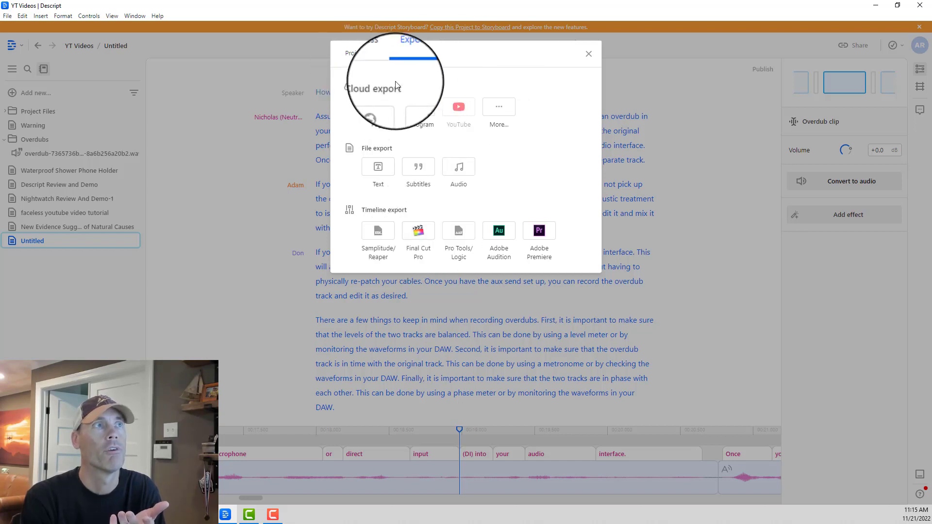